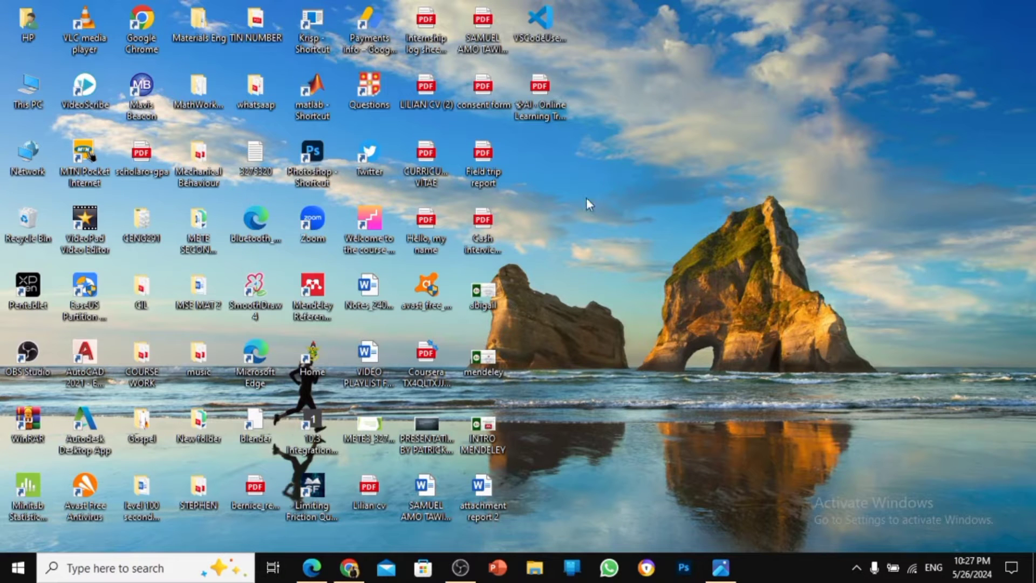
mouse_move(312, 567)
click(286, 493)
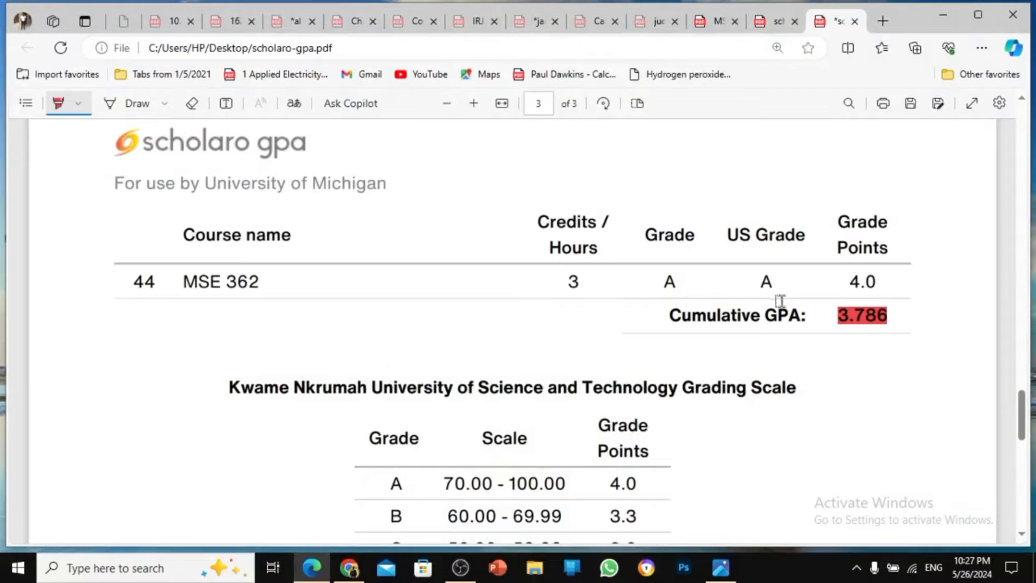
drag(1027, 435, 1025, 173)
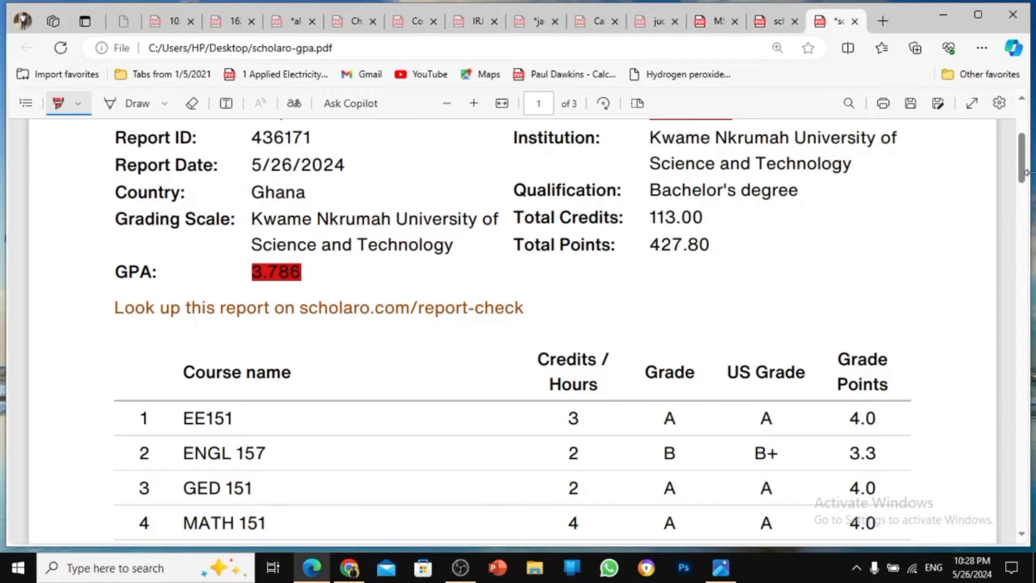
drag(1021, 173, 1012, 443)
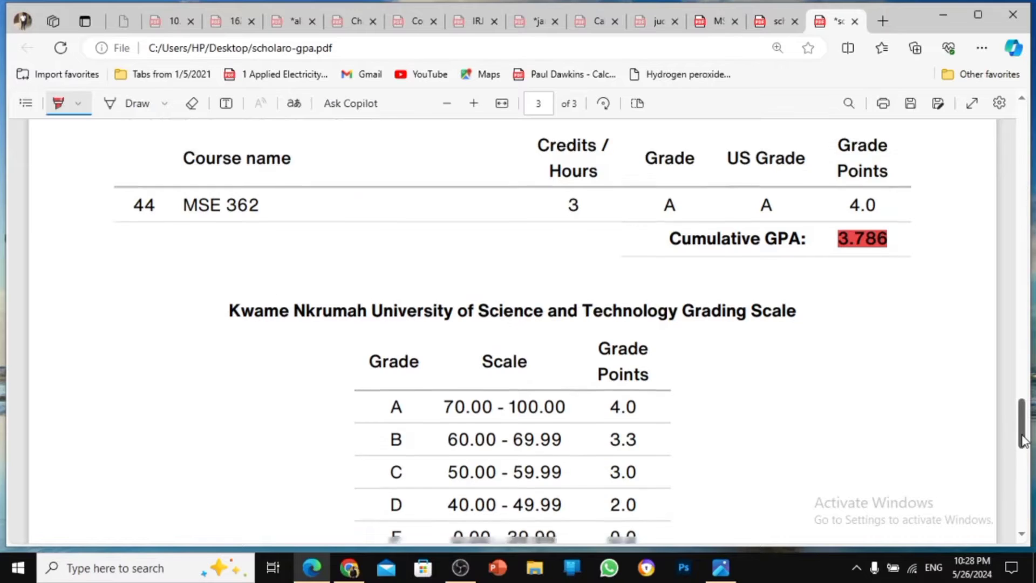
drag(1021, 436, 1022, 452)
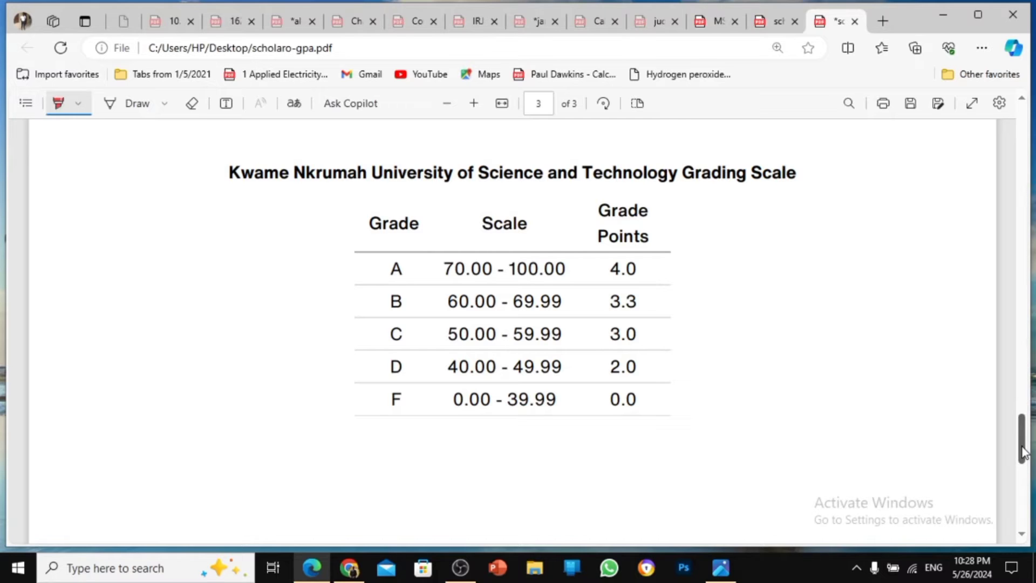
Back in Chrome, start a GPA report order from Scholaro's University of Michigan page
click(349, 570)
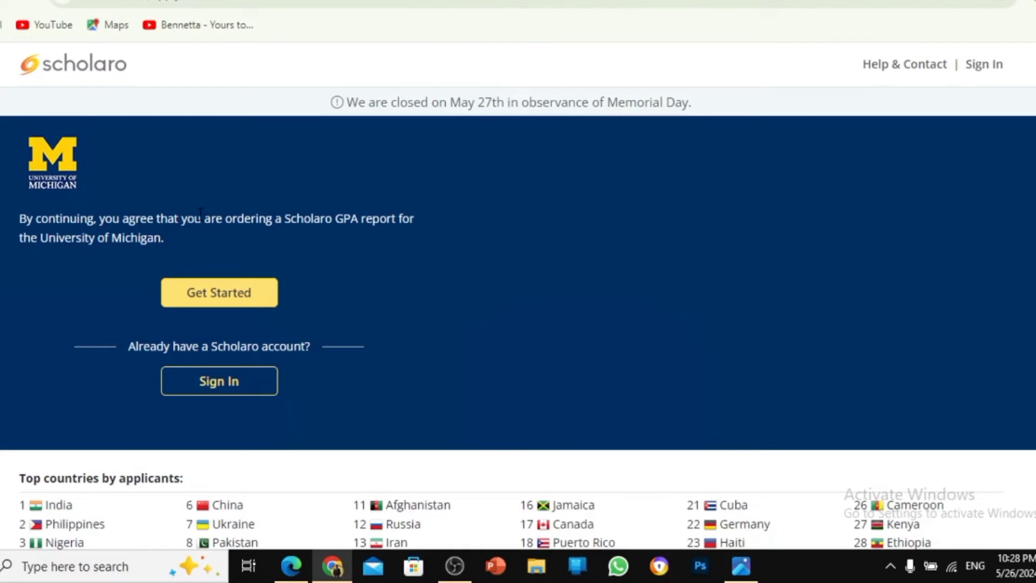
click(182, 302)
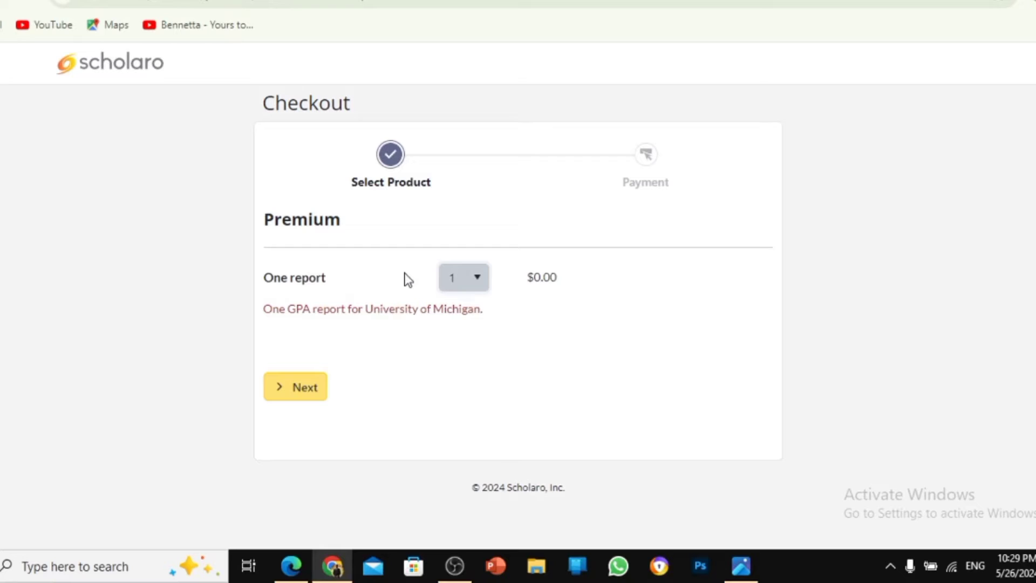
Accept the free Premium one-report checkout and continue to Create Account
click(307, 392)
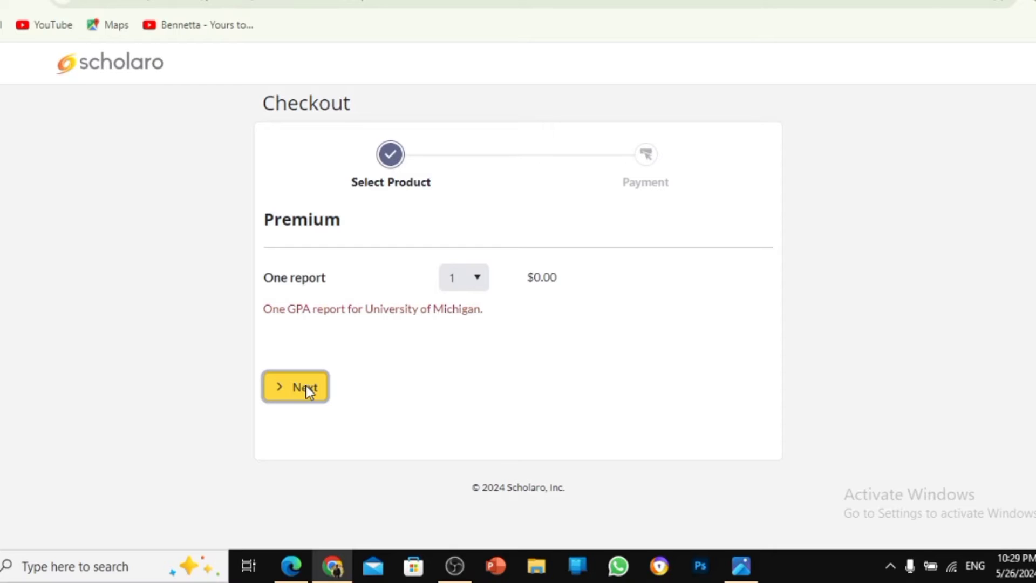
click(306, 386)
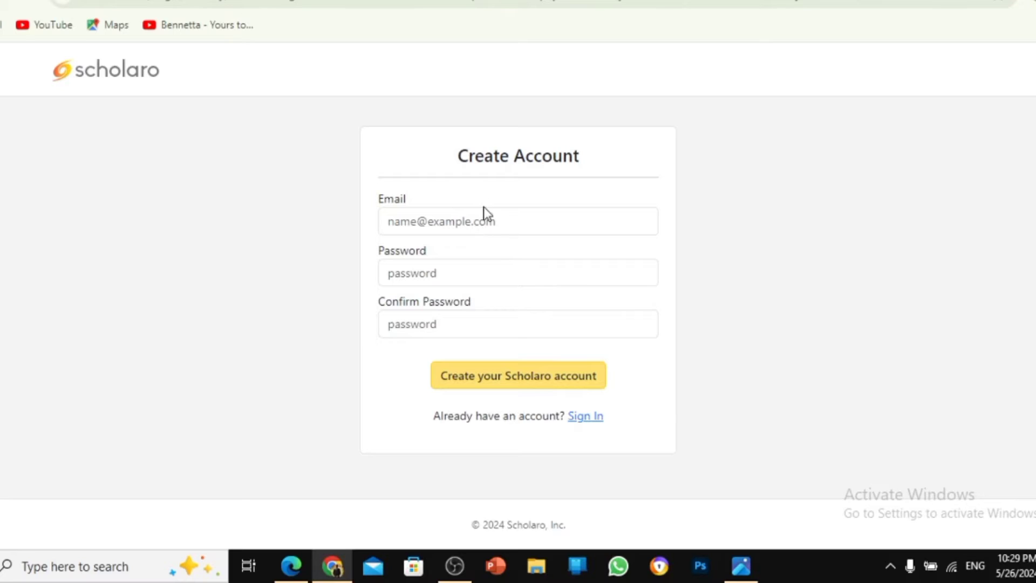
Create the Scholaro account with the user's e-mail and Chrome's suggested strong password
click(482, 220)
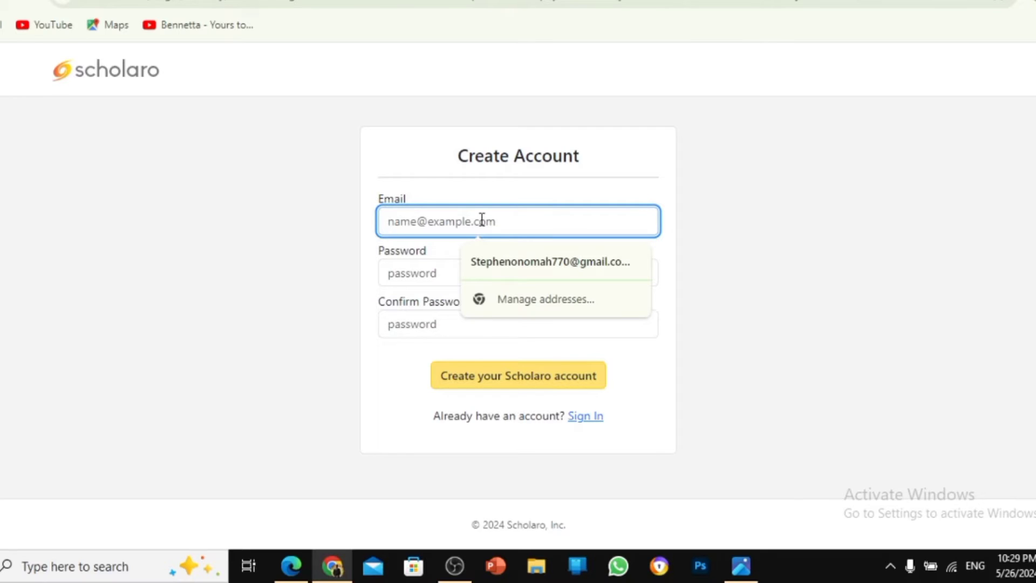
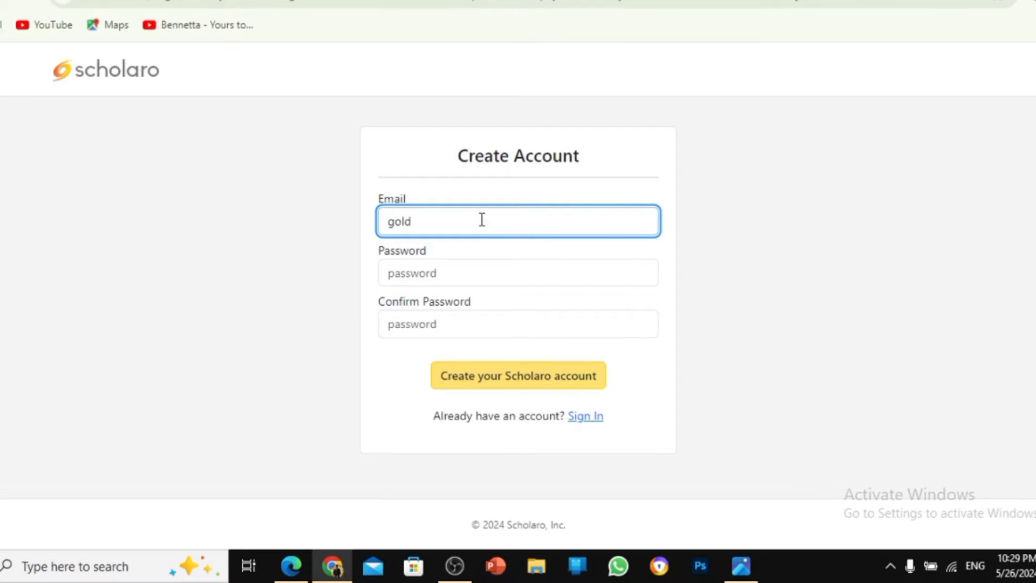
key(Left)
key(Left)
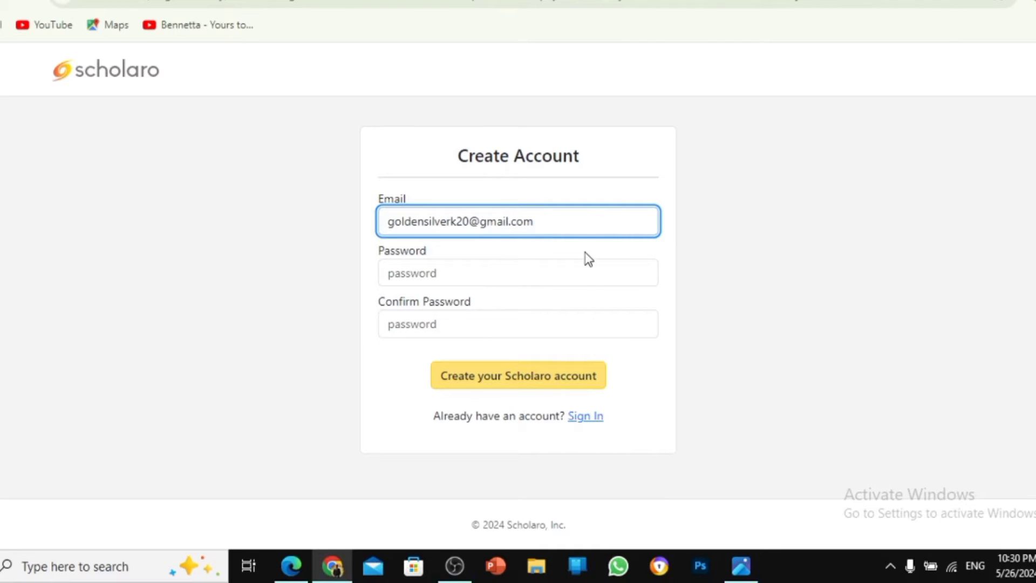
click(546, 274)
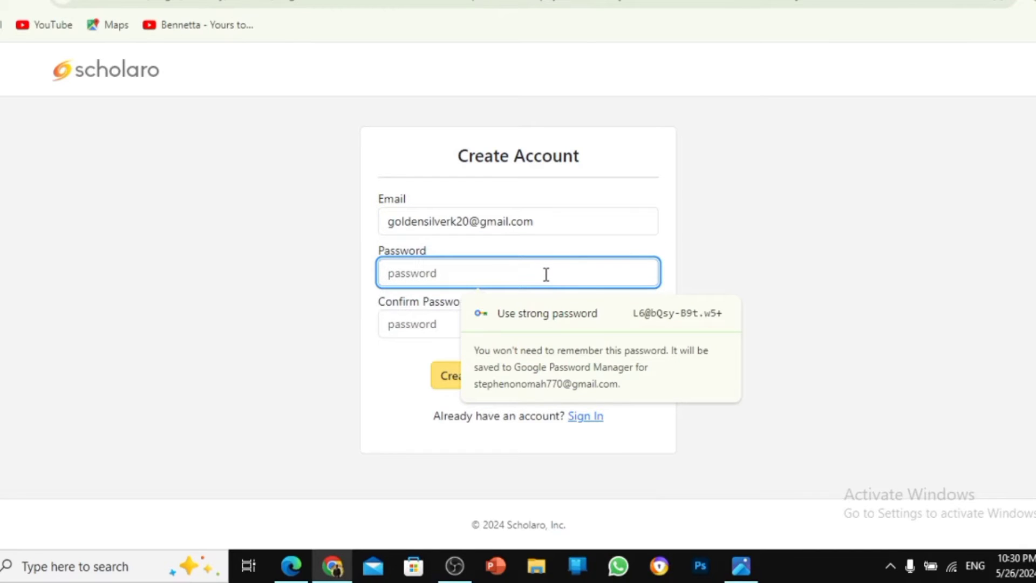
click(561, 310)
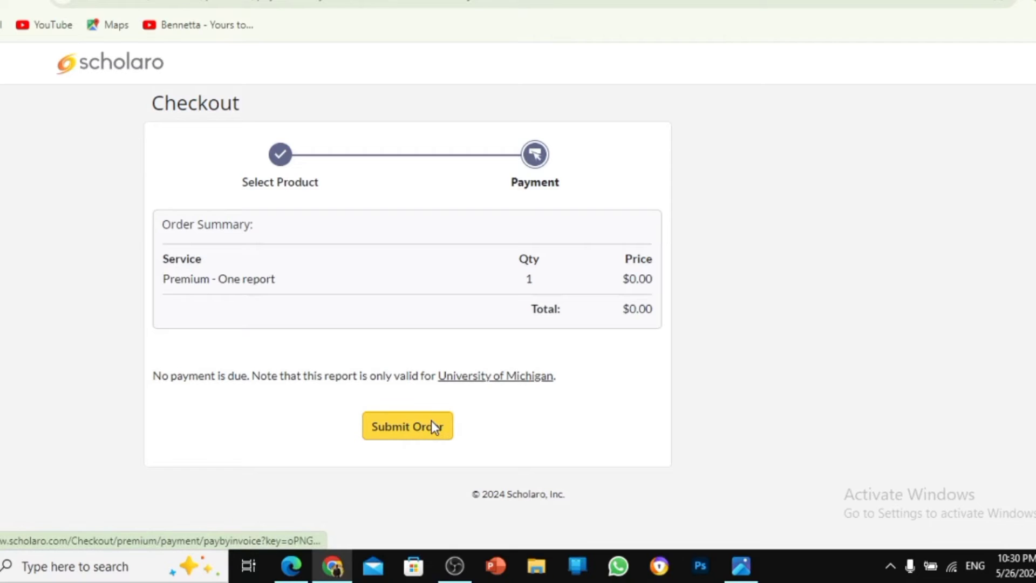
Submit the $0.00 order, dismiss the password notice, and start a new GPA report
click(432, 420)
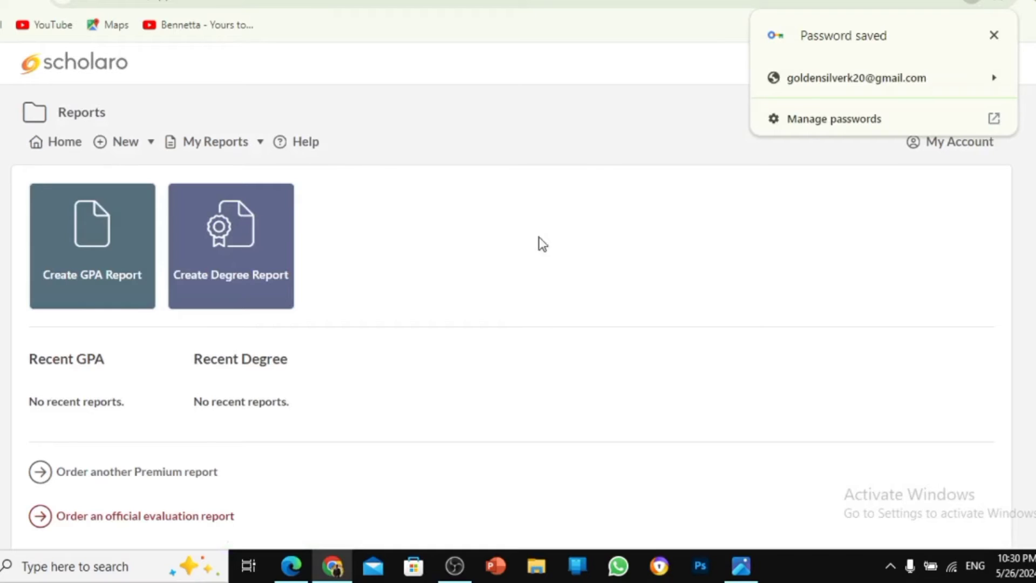
click(994, 35)
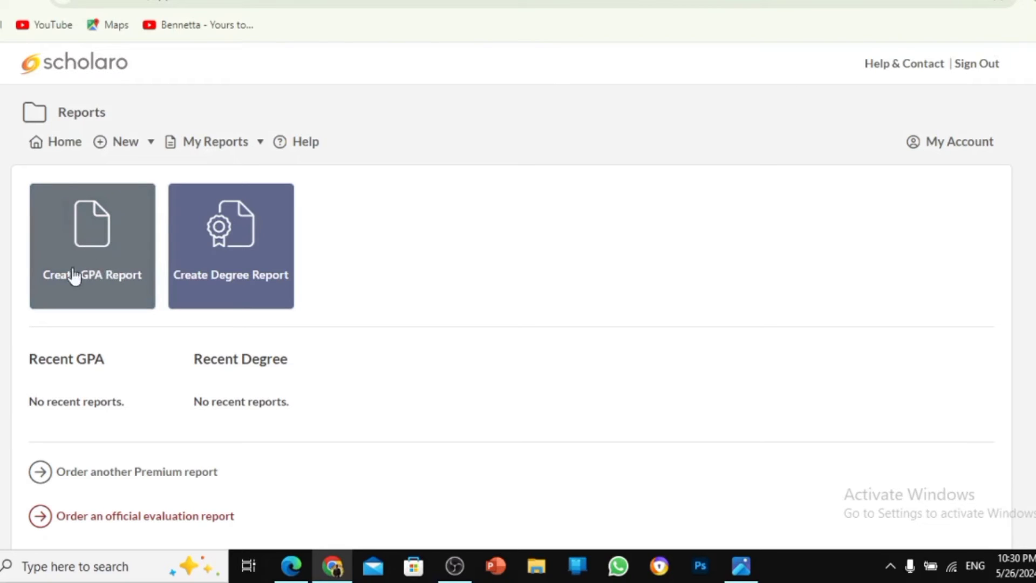
click(101, 263)
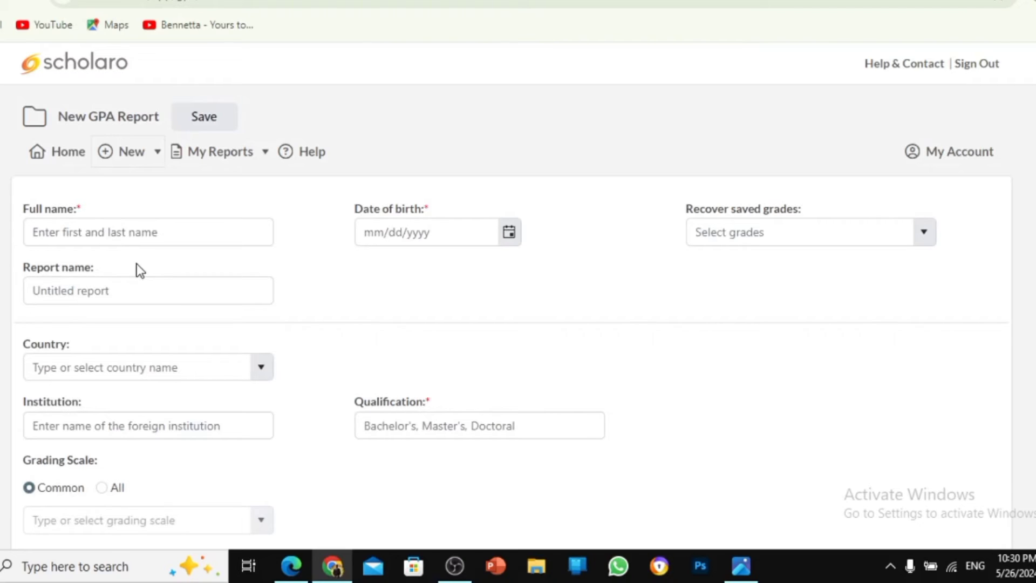
Autofill the student's name and country, title the report 'GPA REPORT', and enter the birth date
click(146, 233)
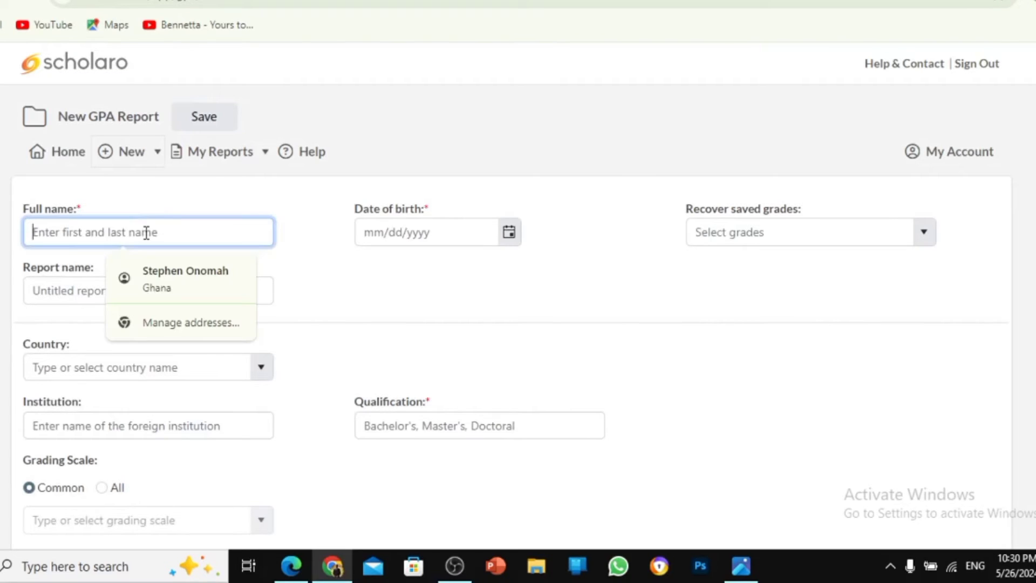
click(187, 278)
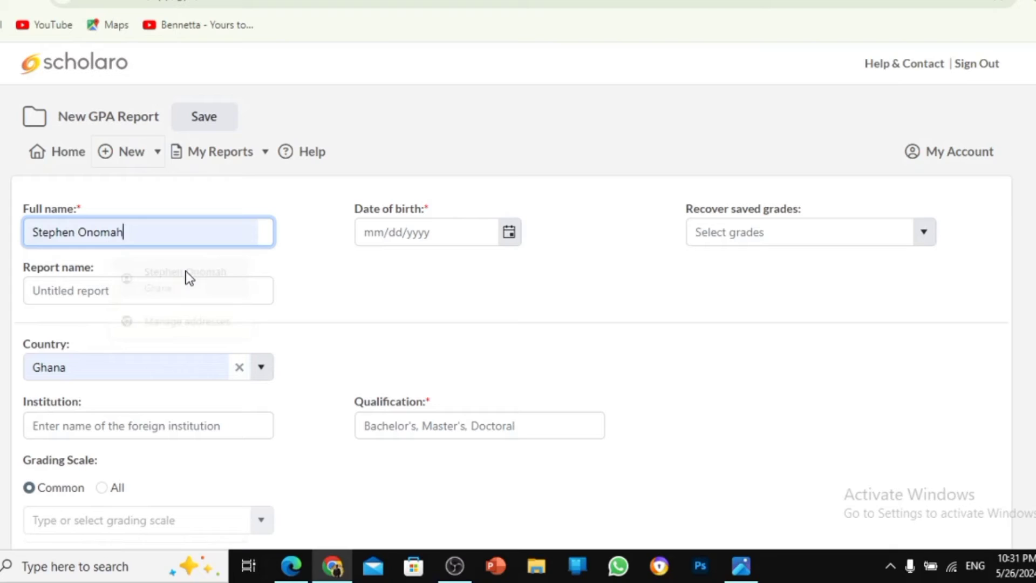
click(162, 296)
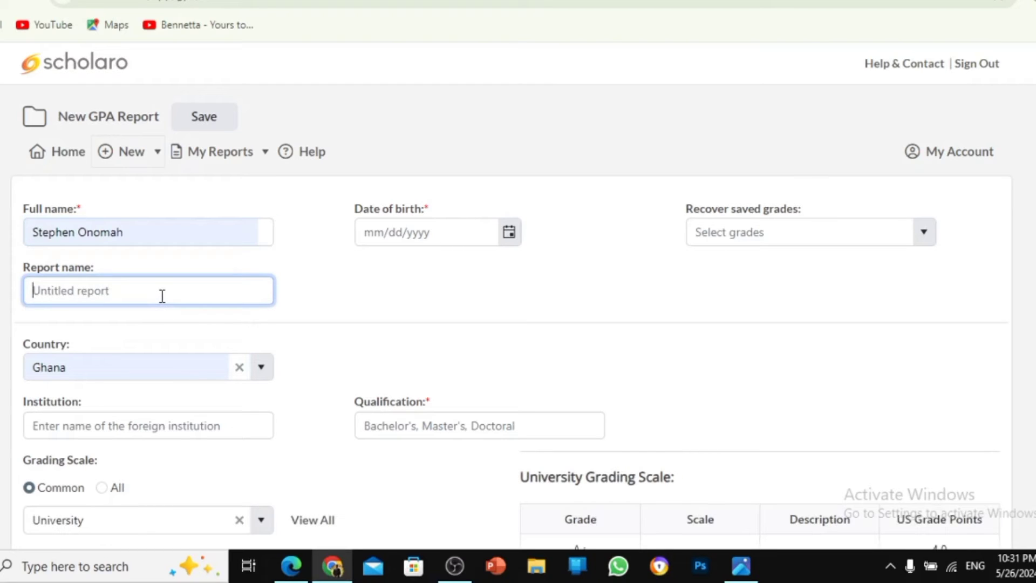
text(GPA )
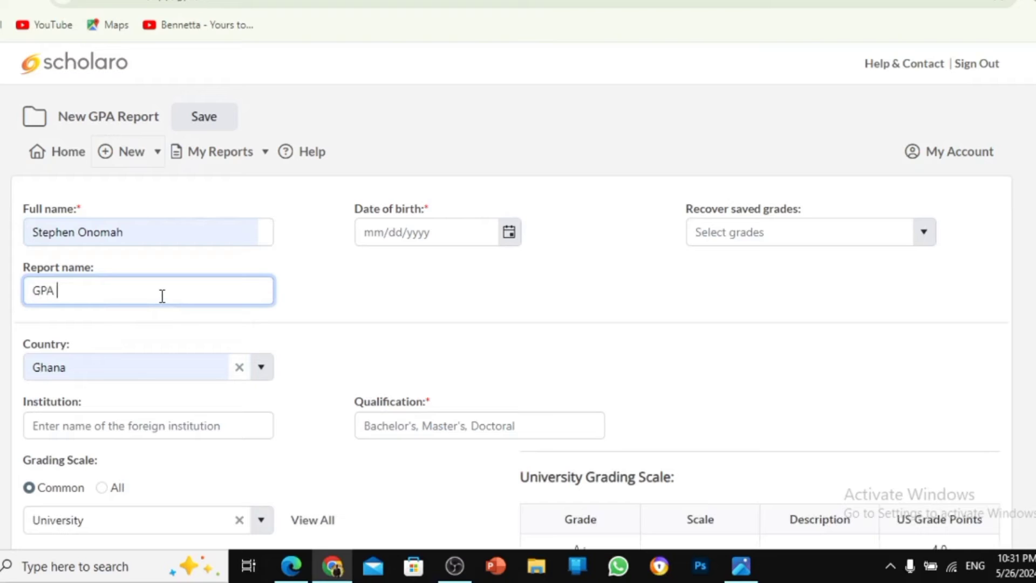
text(REPORT)
click(414, 236)
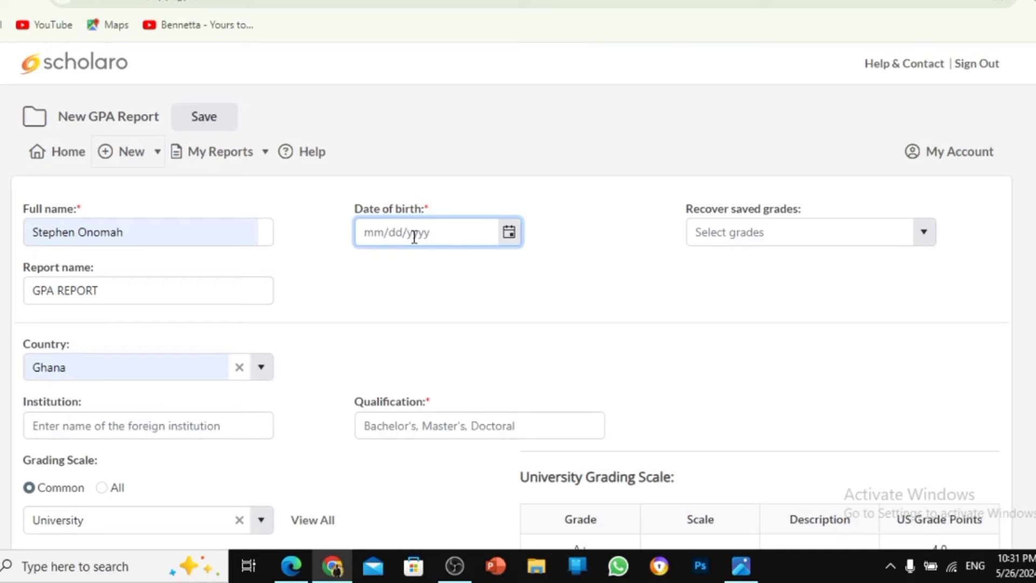
Check the previously saved grades list, which turns out empty
click(815, 237)
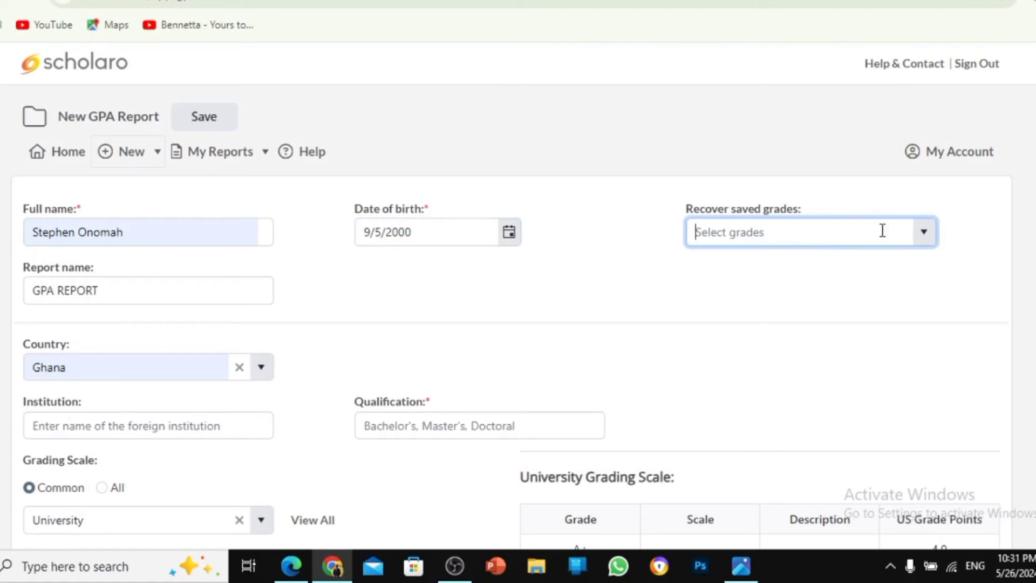
click(921, 245)
click(960, 267)
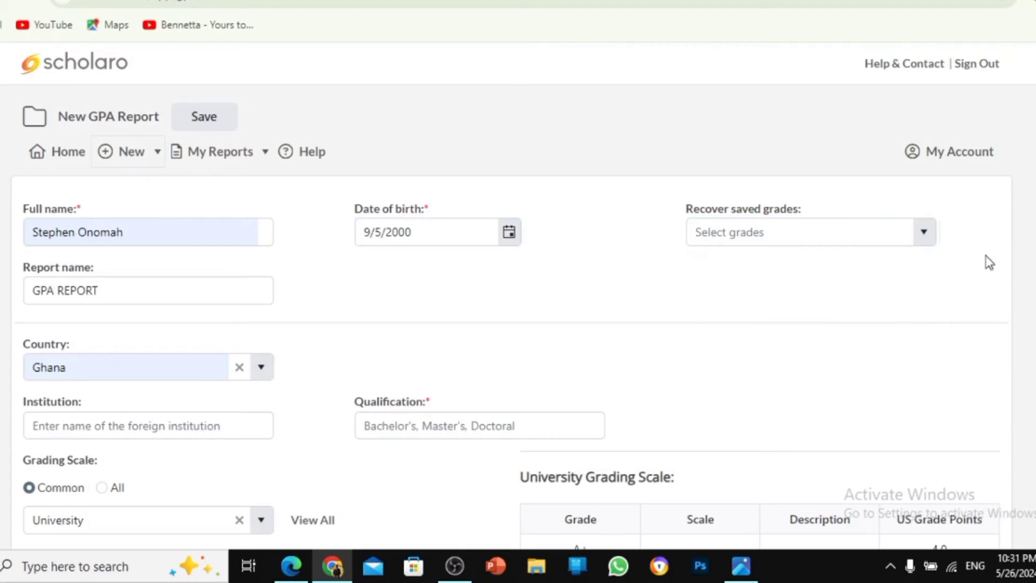
scroll(989, 262, down, 2)
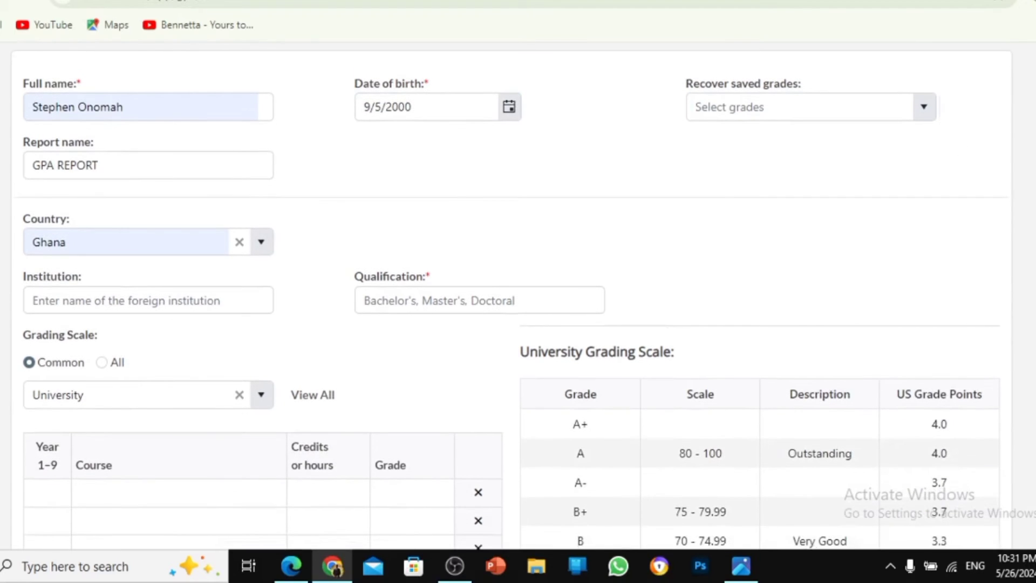
Set institution to Kwame Nkrumah University of Science and Technology and qualification to Bachelor's degree
click(155, 302)
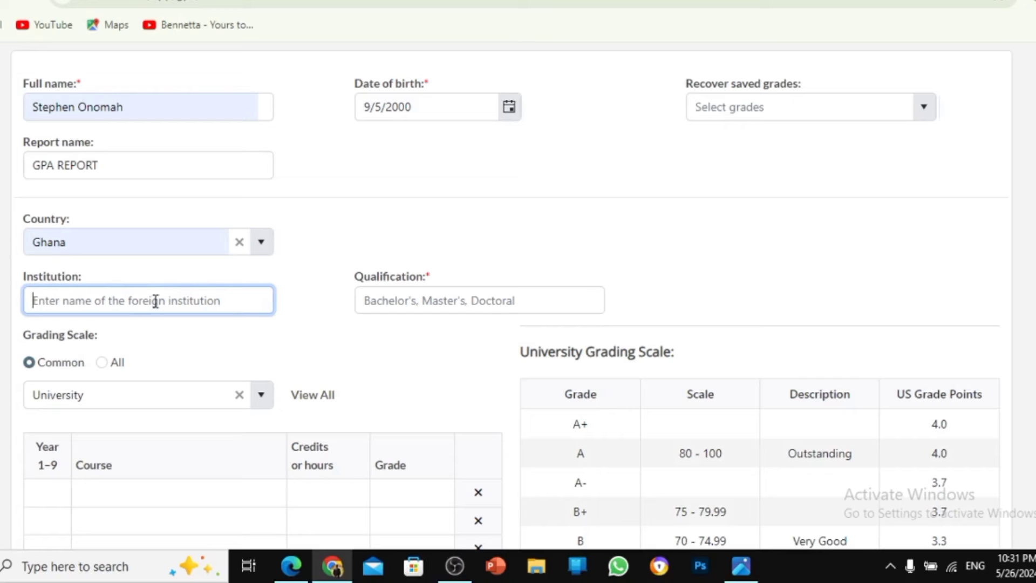
text(K)
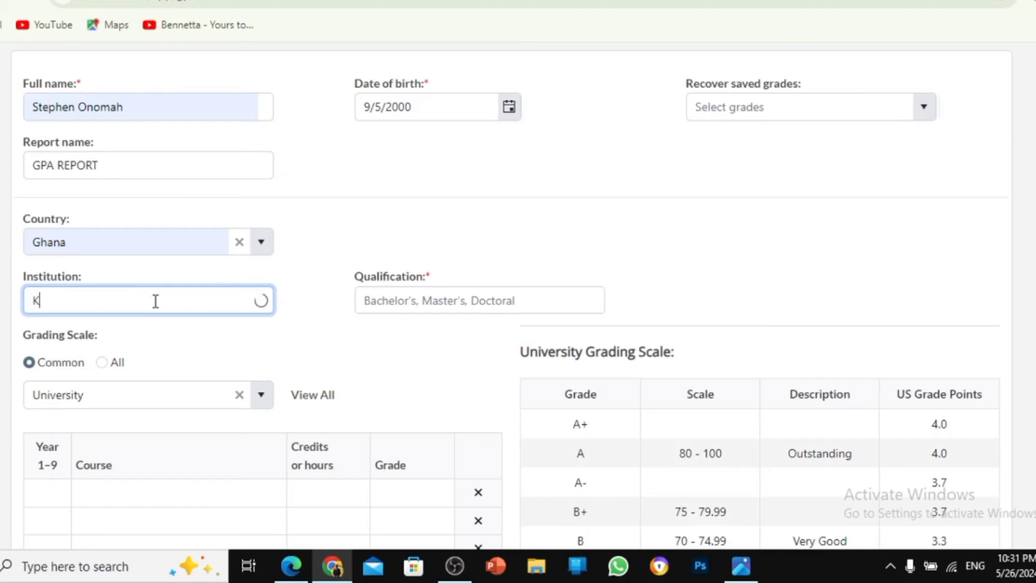
text(w)
text(am)
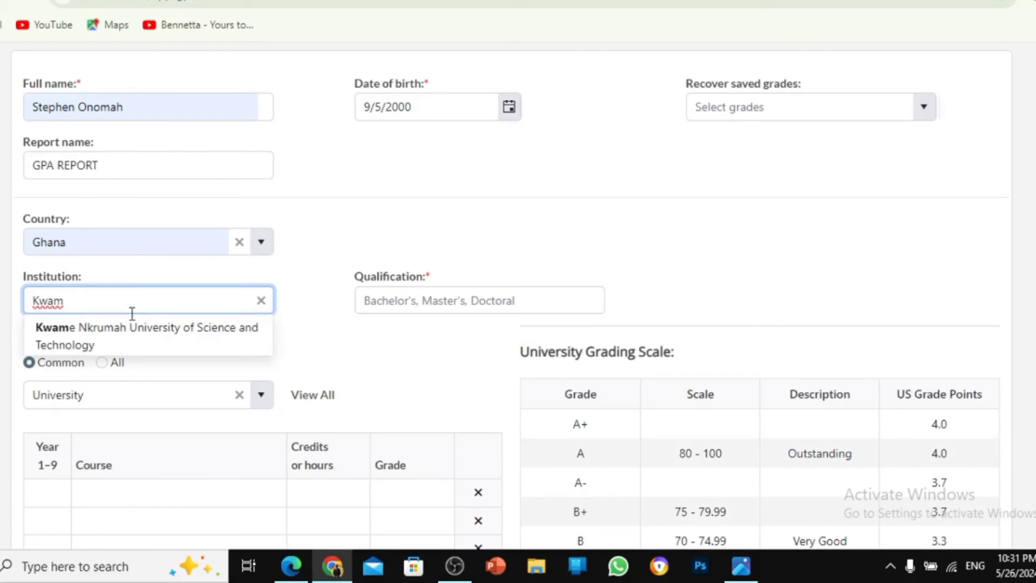
click(117, 350)
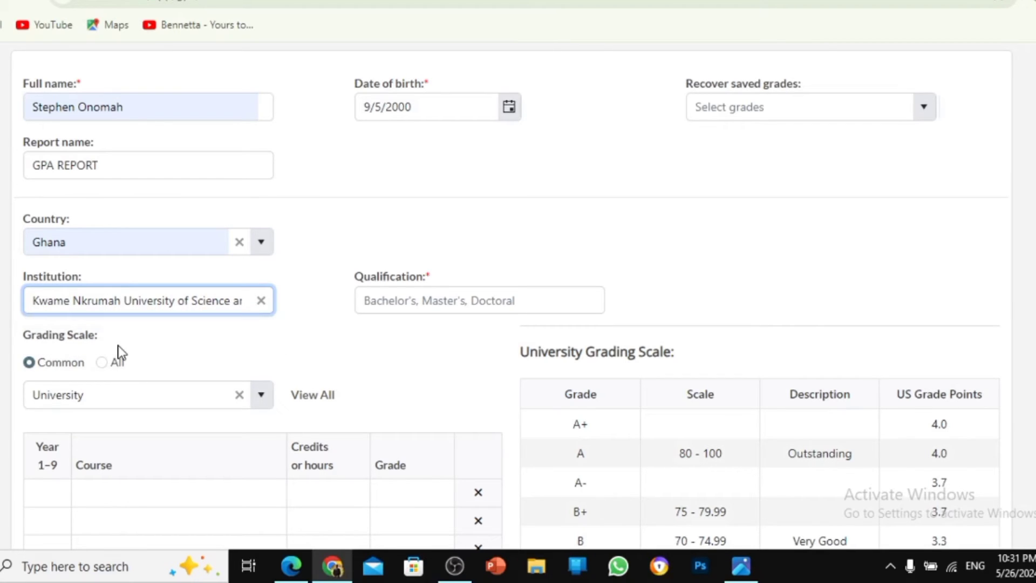
click(442, 301)
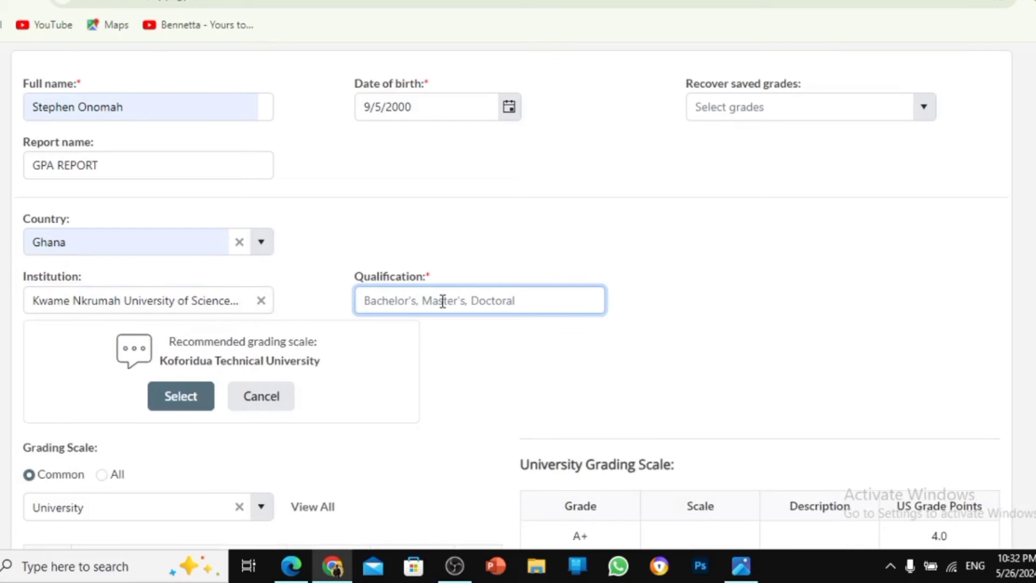
text(B)
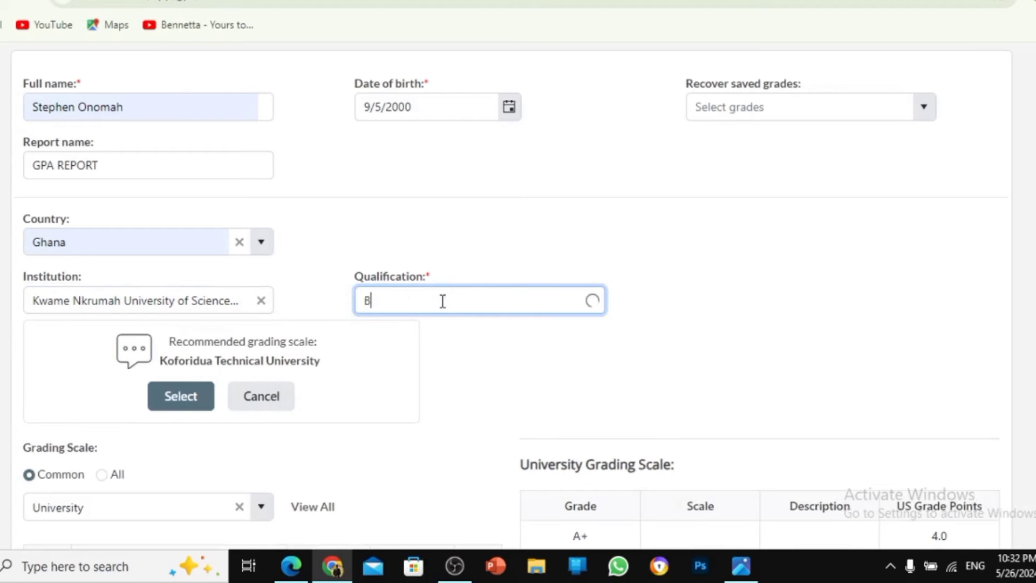
text(ac)
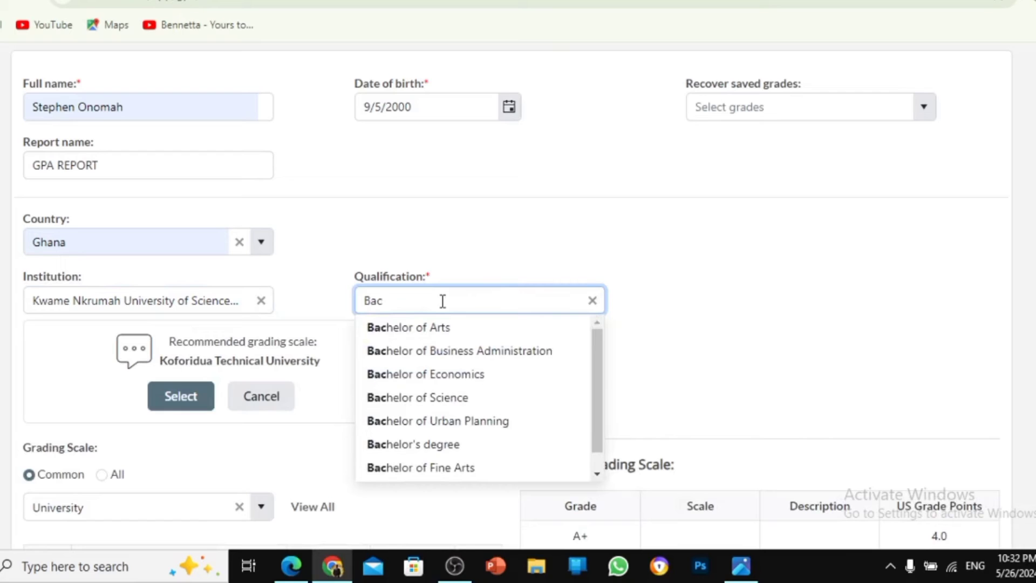
click(460, 444)
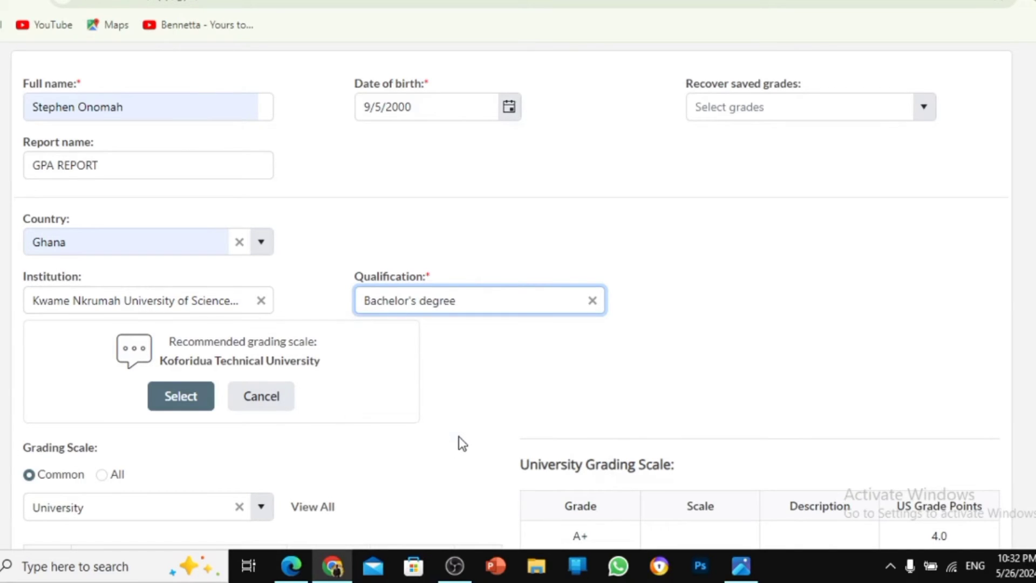
Decline the Cape Coast recommendation and choose the KNUST grading scale from all scales
click(262, 400)
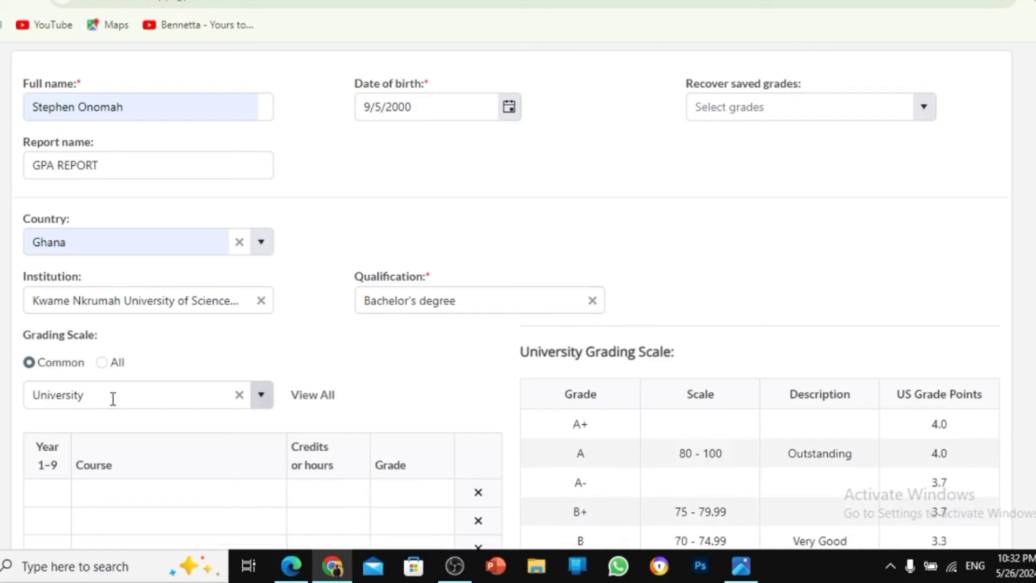
click(104, 363)
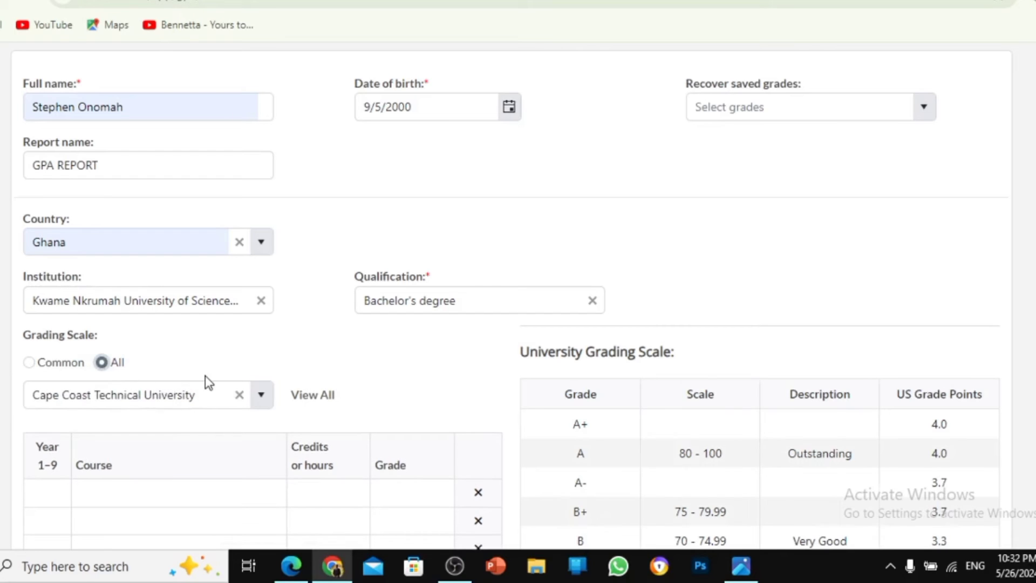
click(267, 399)
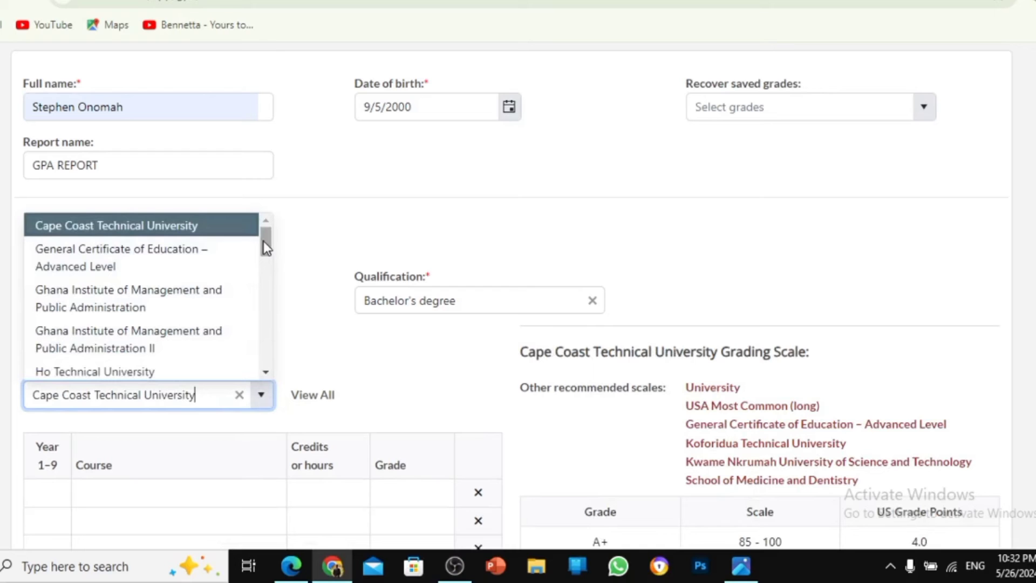
drag(266, 249, 268, 283)
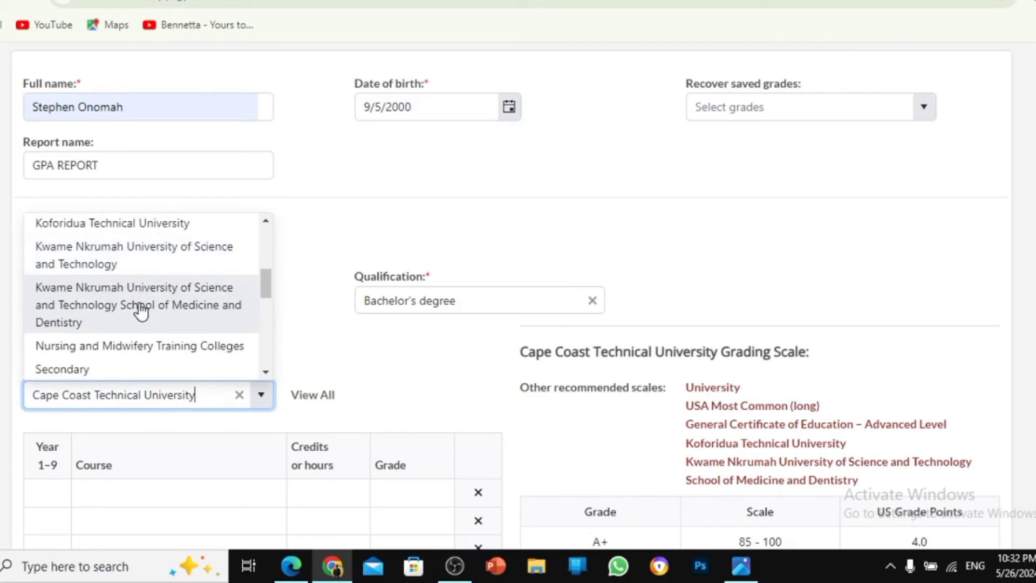
click(161, 248)
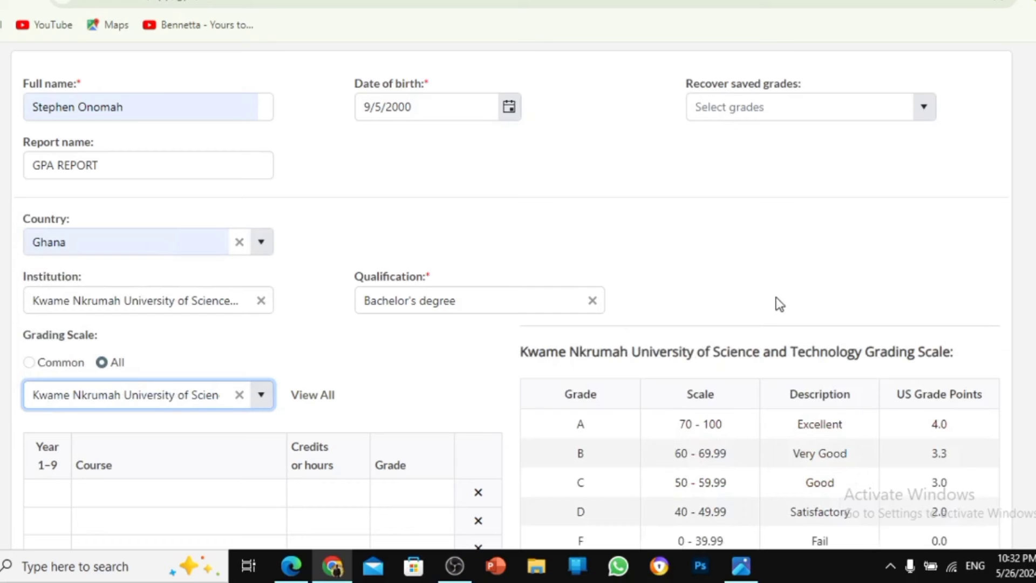
Add the course 'comm skills' with 2 credits and grade A in the first row
scroll(453, 362, down, 4)
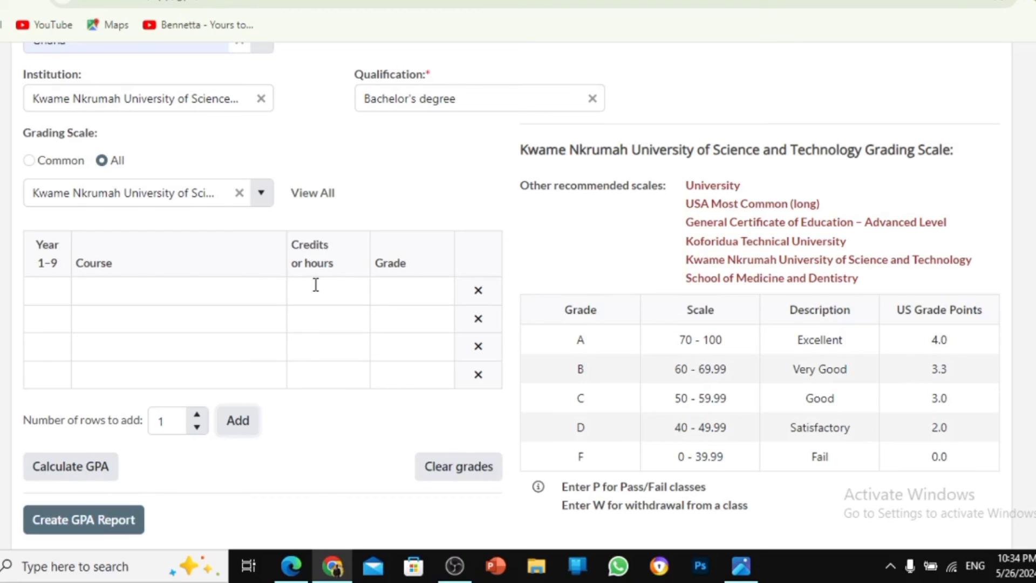
click(188, 294)
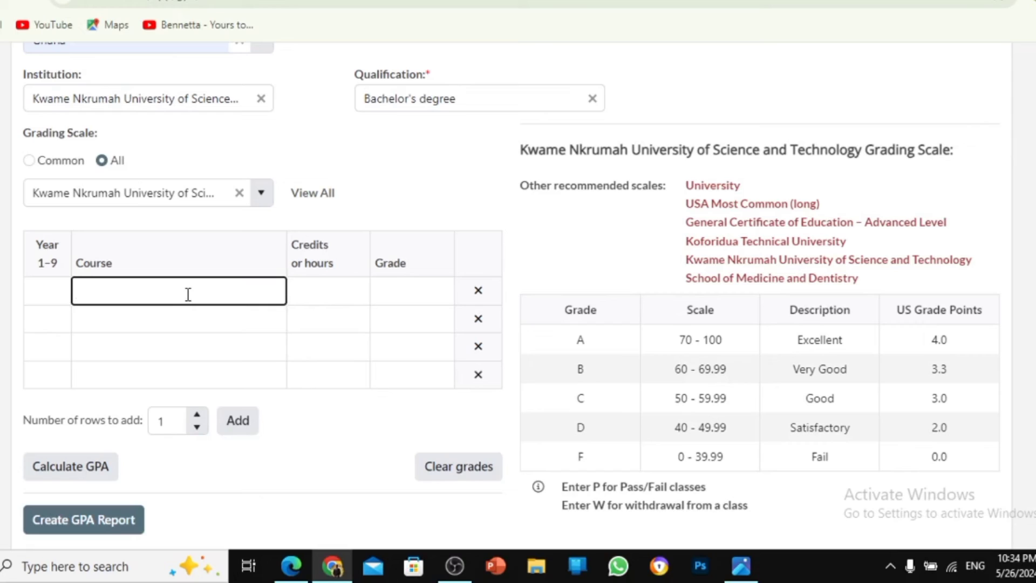
text(comm skills)
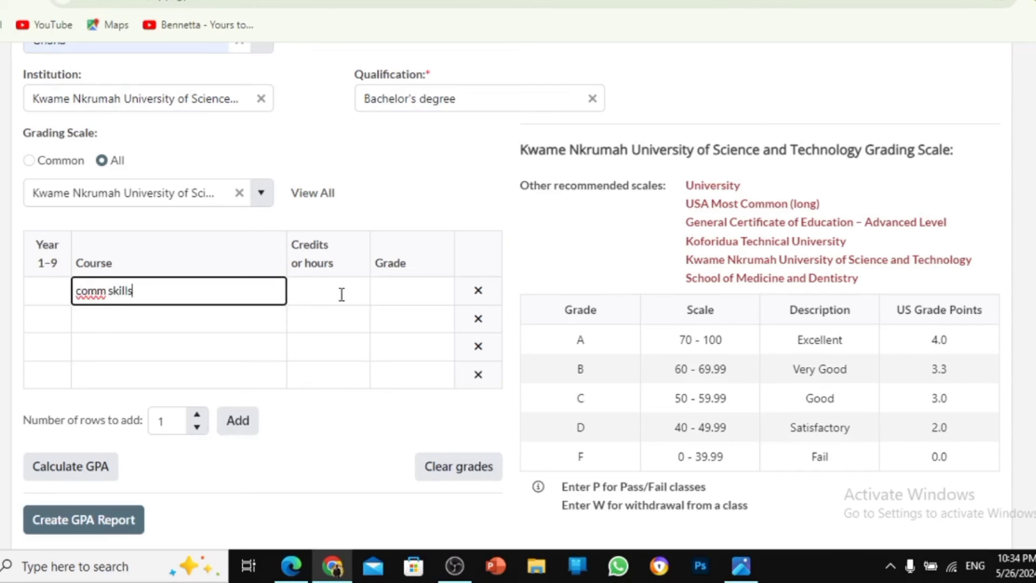
click(342, 294)
text(2)
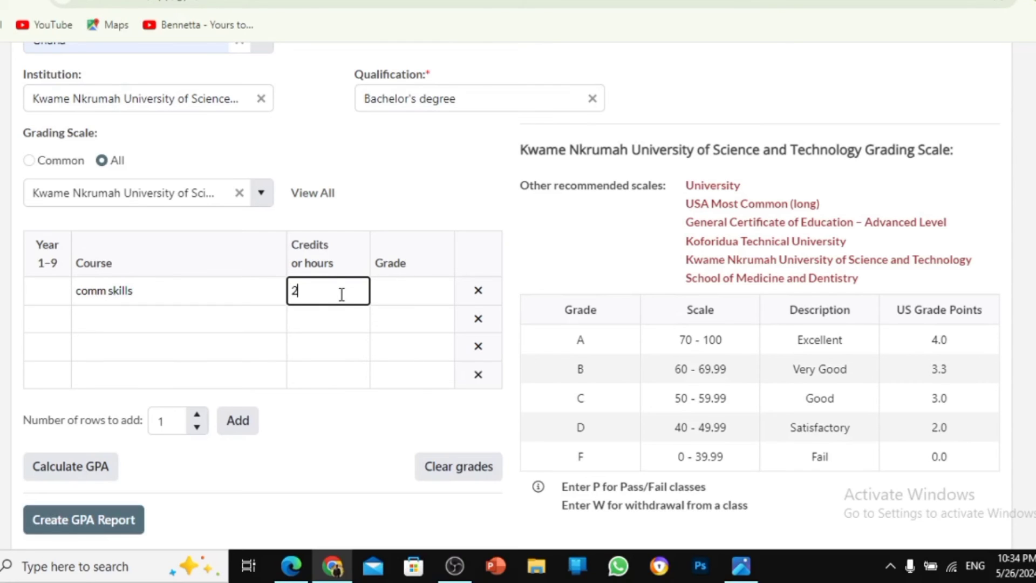
click(406, 294)
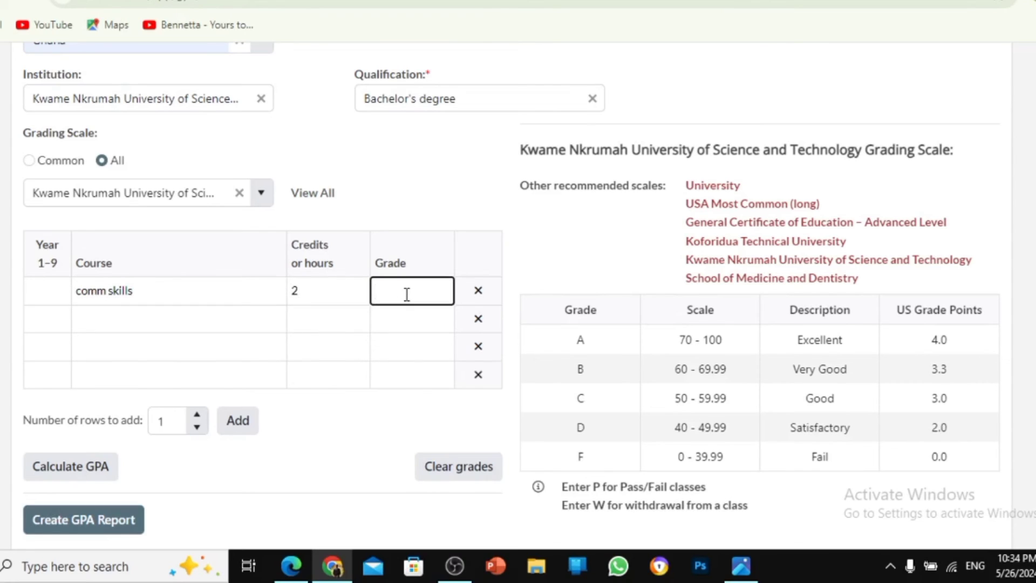
text(A)
Add one empty course row, then four more, giving eight blank rows
click(238, 425)
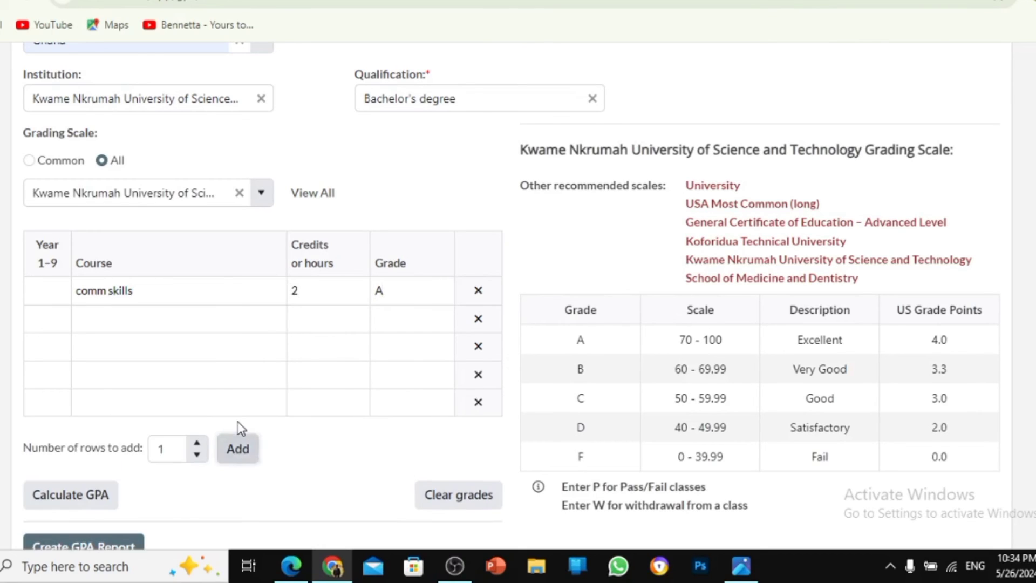
click(198, 456)
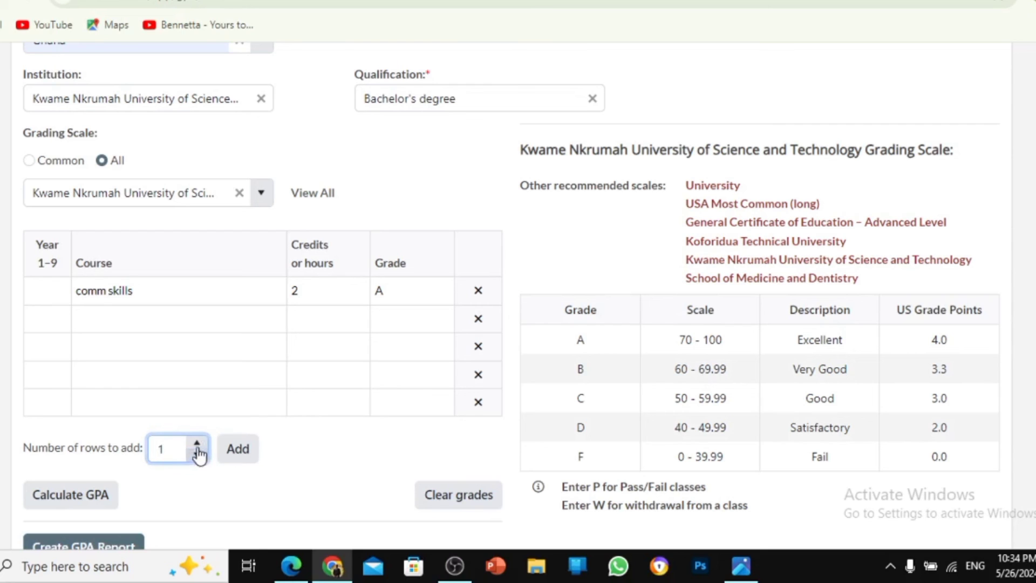
click(197, 443)
click(197, 443)
click(197, 443)
click(236, 454)
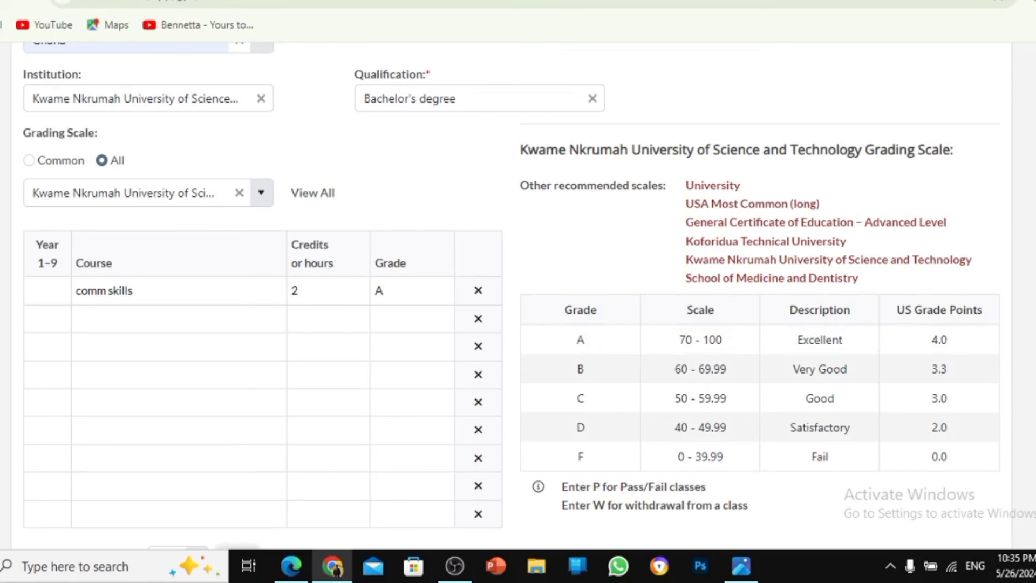
scroll(511, 256, down, 5)
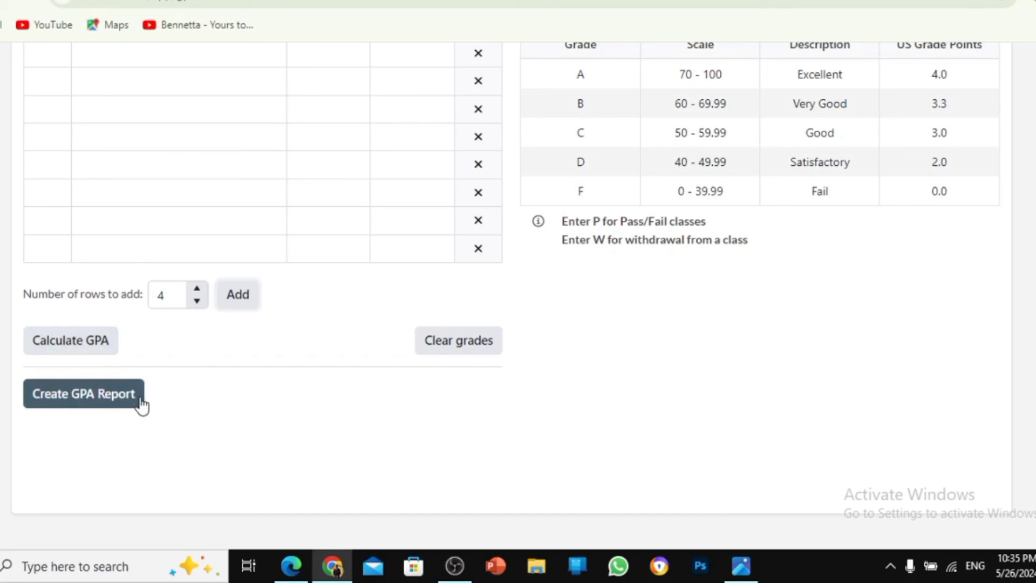
Review the GPA report PDF in Edge, pages 1–3, down to the 3.786 cumulative GPA
click(298, 567)
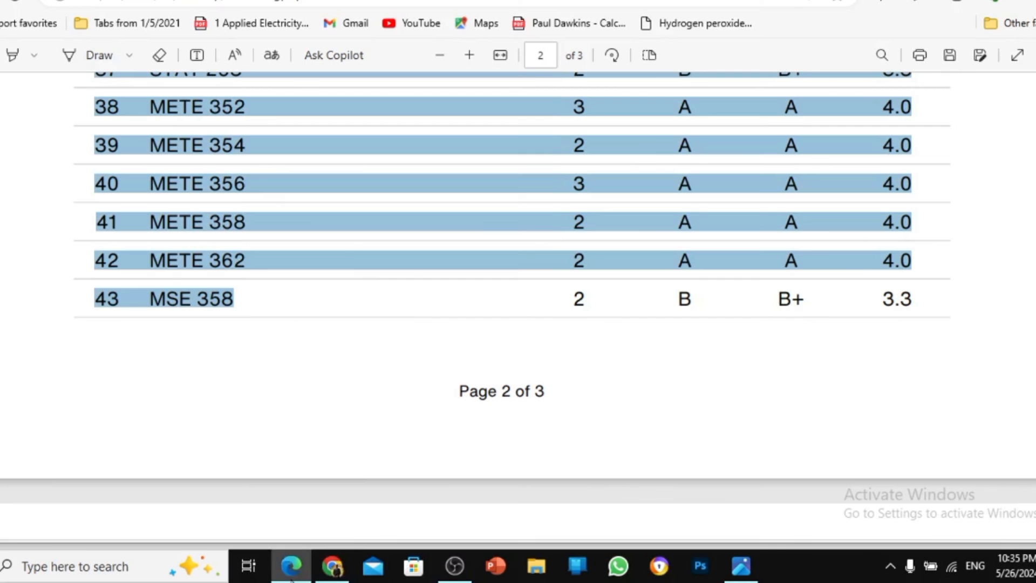
click(581, 435)
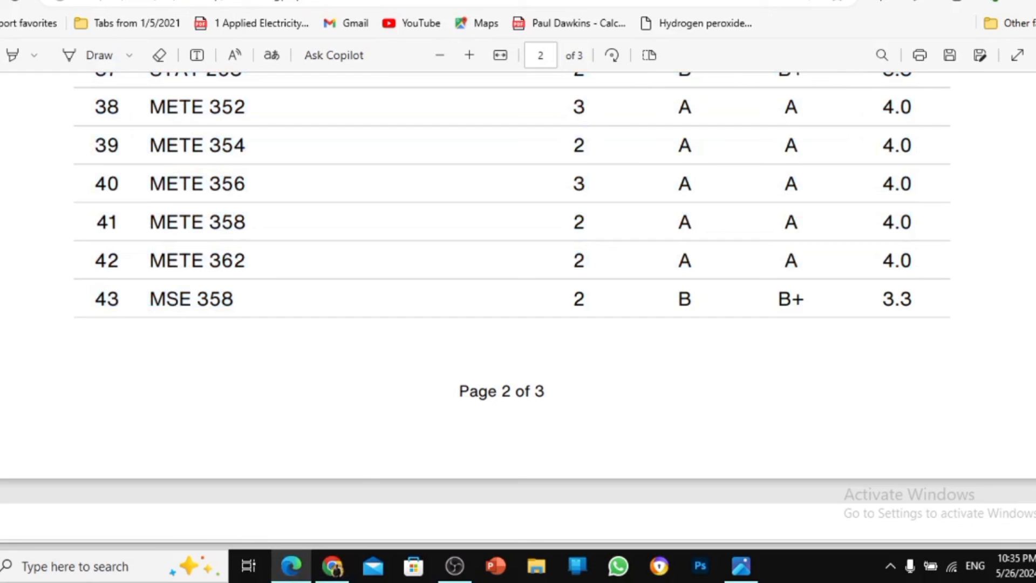
scroll(1024, 355, down, 3)
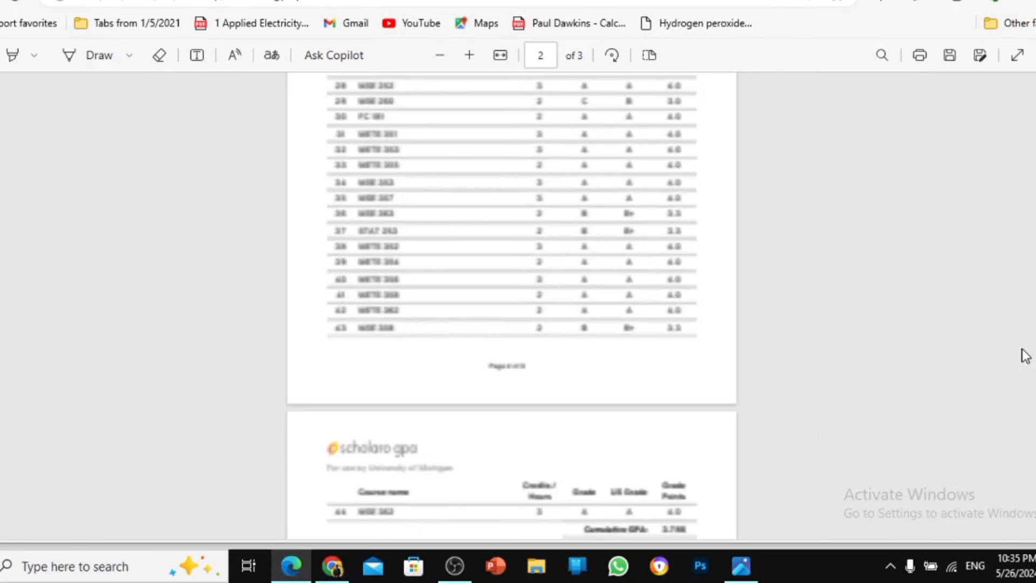
scroll(511, 308, up, 20)
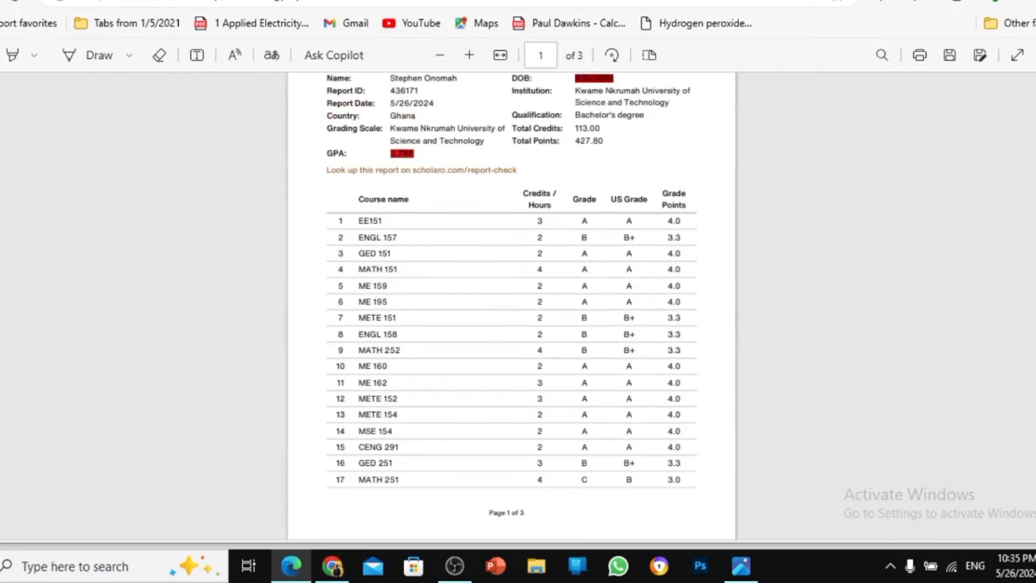
scroll(512, 306, down, 20)
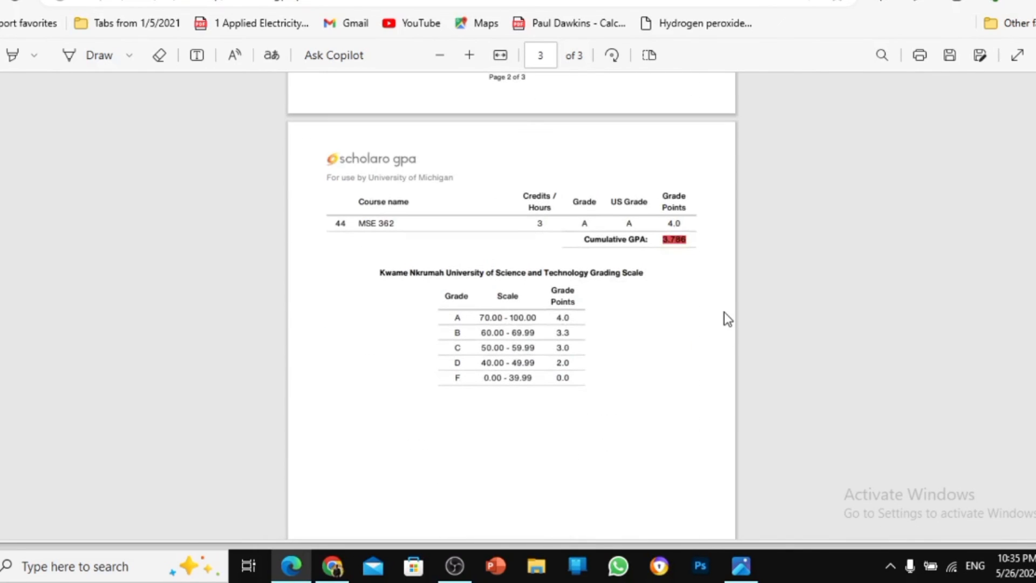
scroll(724, 313, up, 5)
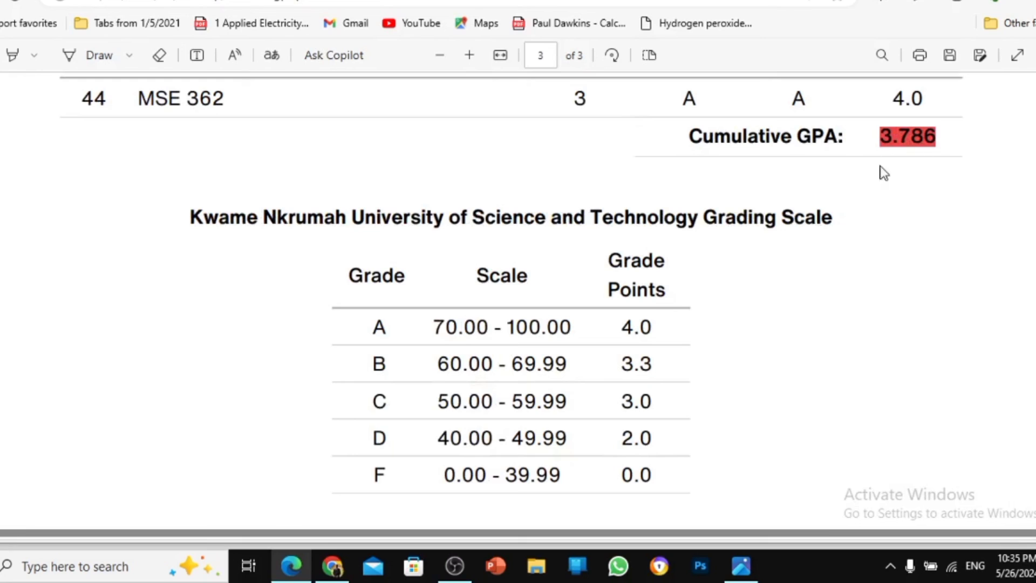